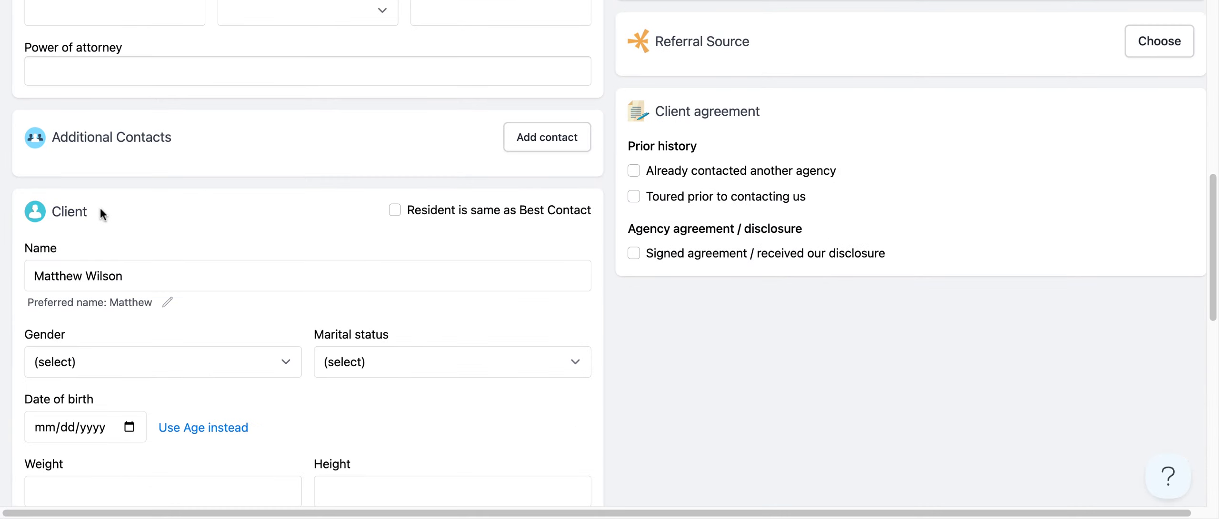
Examine the Client section, including its email and phone fields, and the Best Contact Person details of the open client record
scroll(179, 228, "down", 6)
left_click(193, 222)
scroll(177, 295, "down", 1)
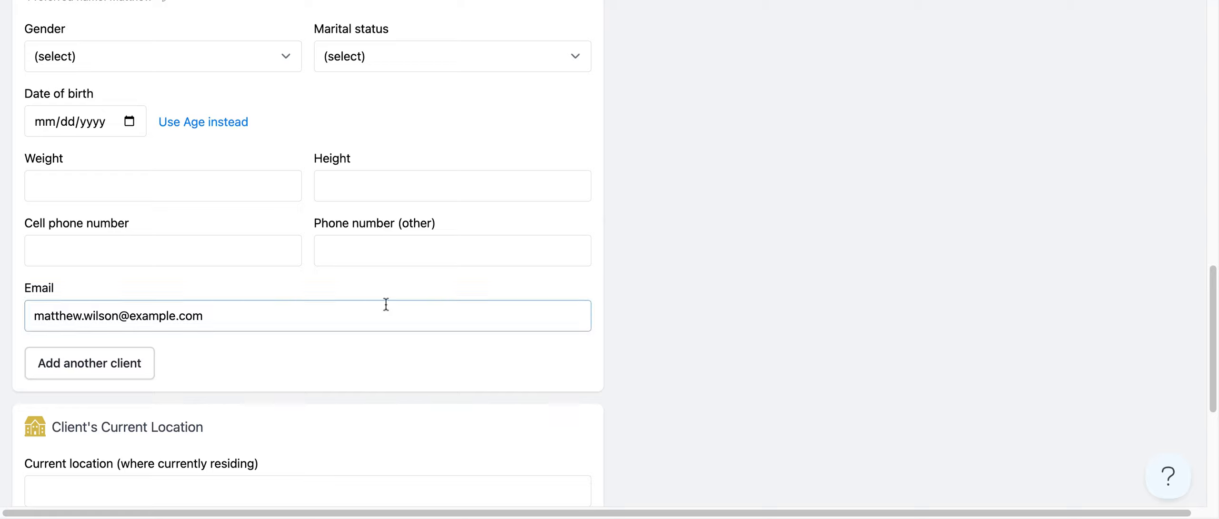
left_click(316, 325)
left_click(298, 261)
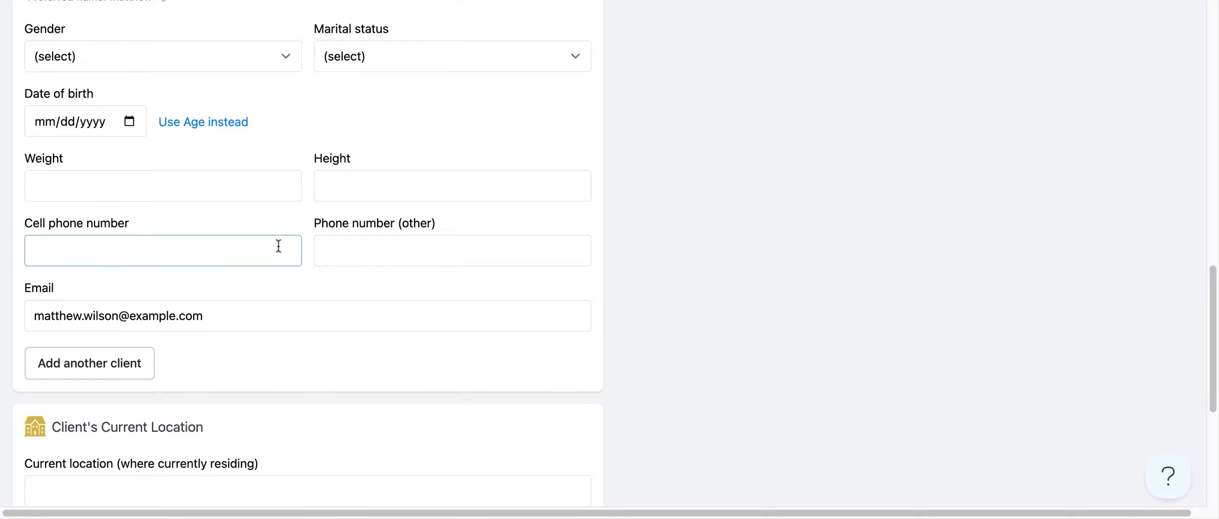
left_click(281, 213)
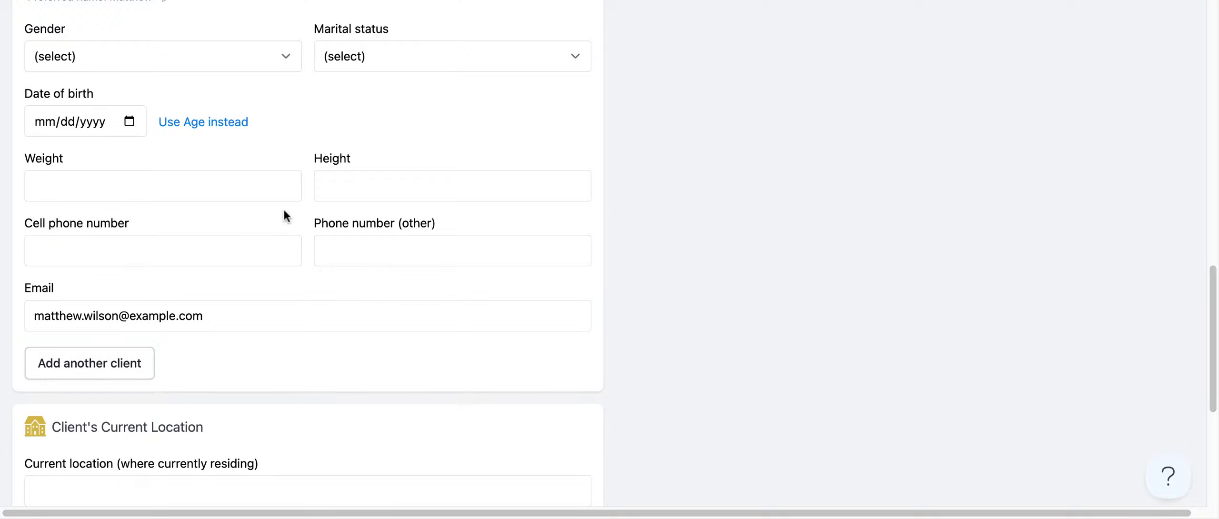
scroll(286, 209, "up", 15)
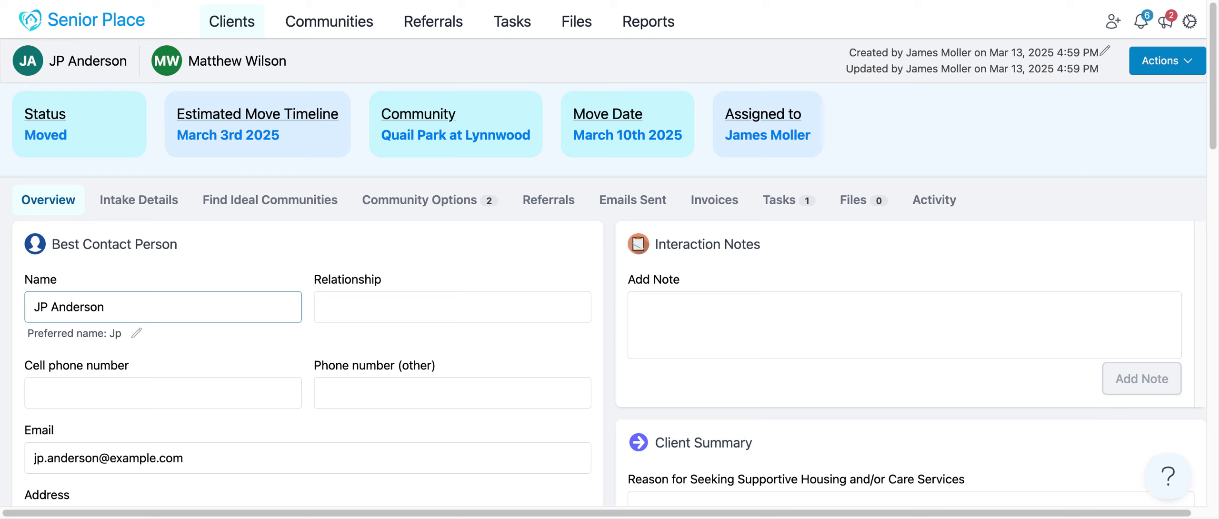
left_click(346, 305)
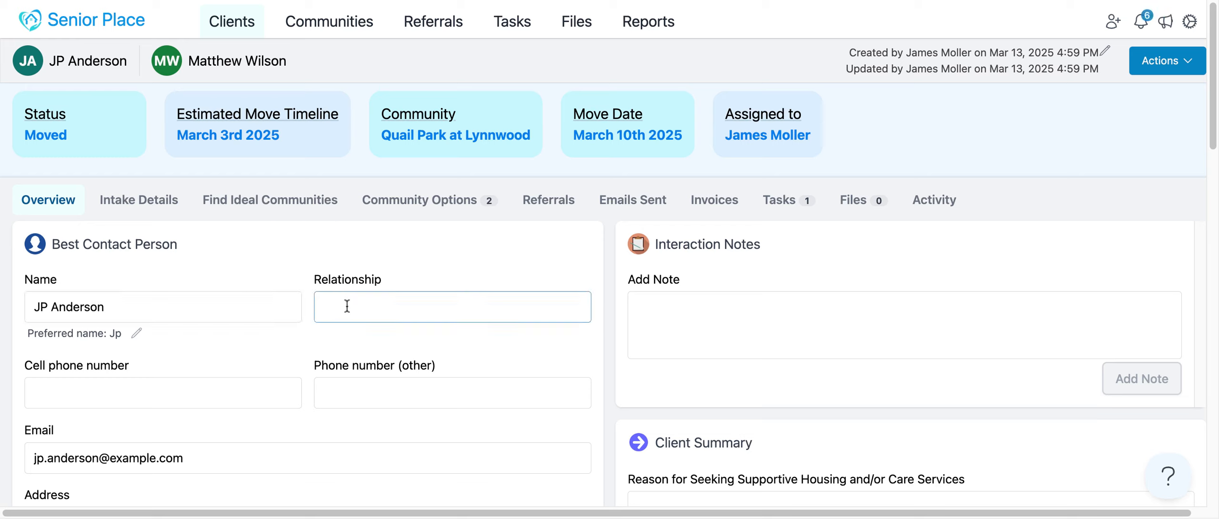
left_click(322, 264)
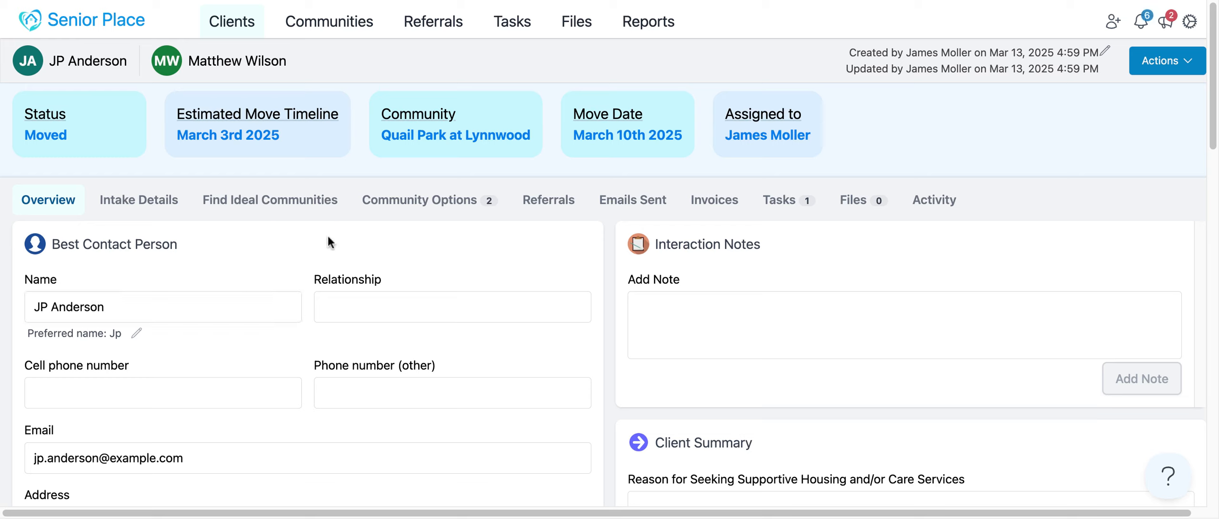
Open the Best Contact Person record in the New stage of the client pipeline and highlight its Primary Client and Partner Client names
left_click(250, 34)
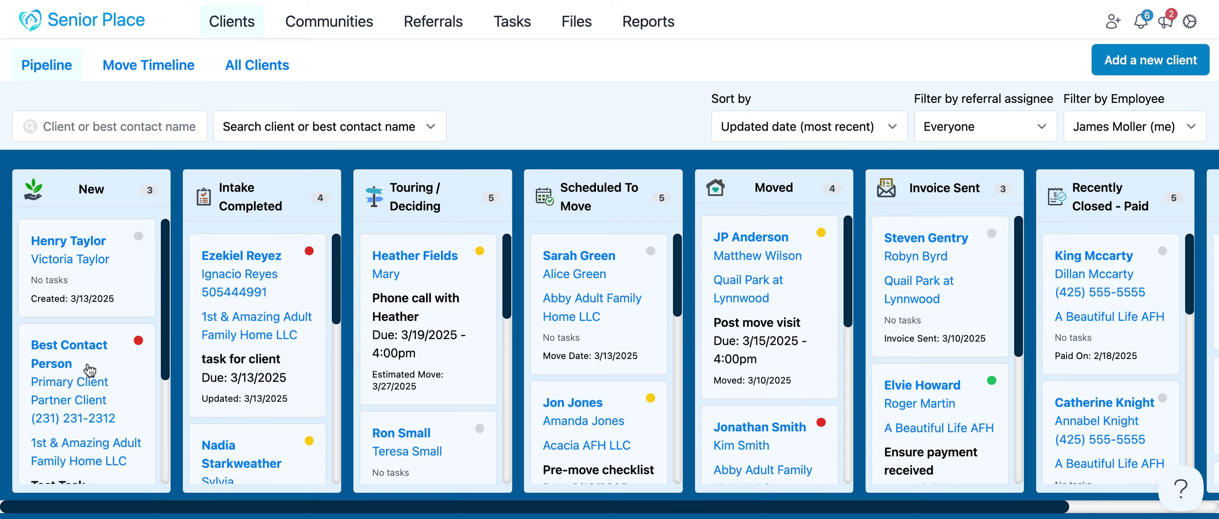
left_click(71, 352)
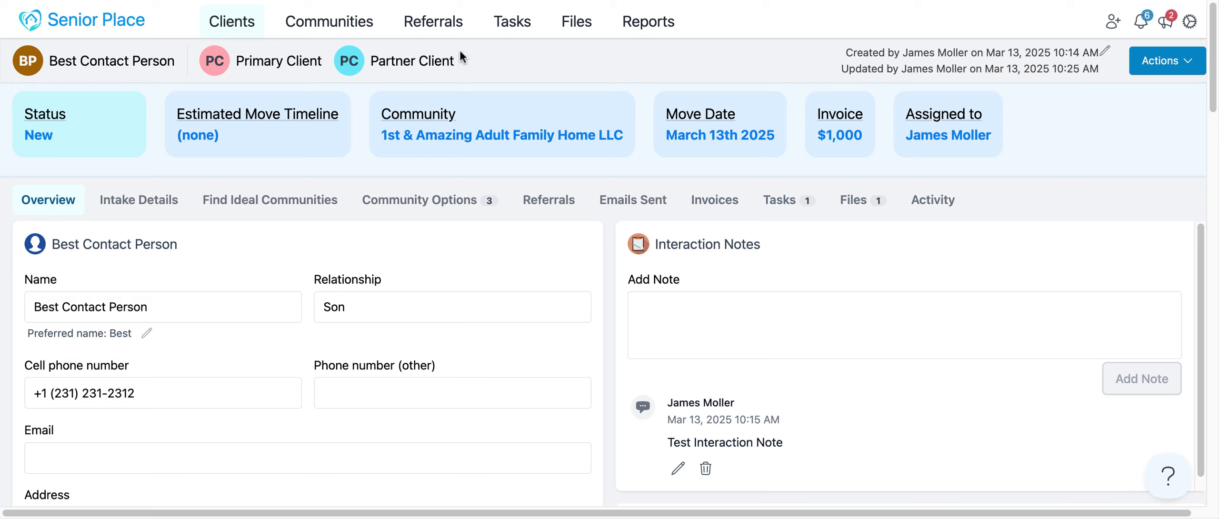
left_click_drag(461, 60, 215, 61)
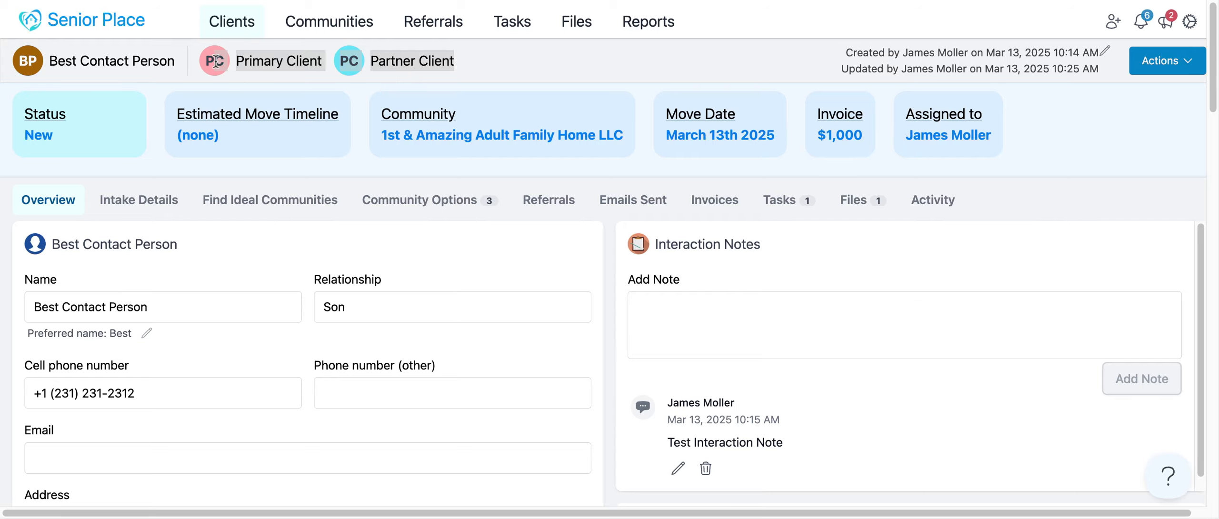
Examine the Primary Client and Partner Client details in the overview and view the actions available for the Partner Client
scroll(221, 266, "down", 3)
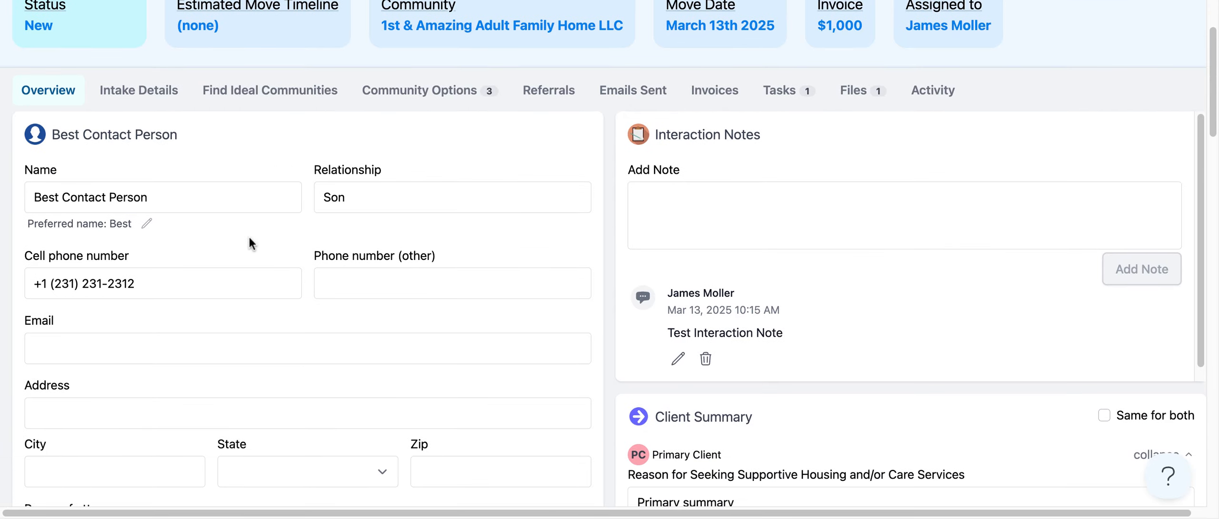
scroll(249, 237, "down", 10)
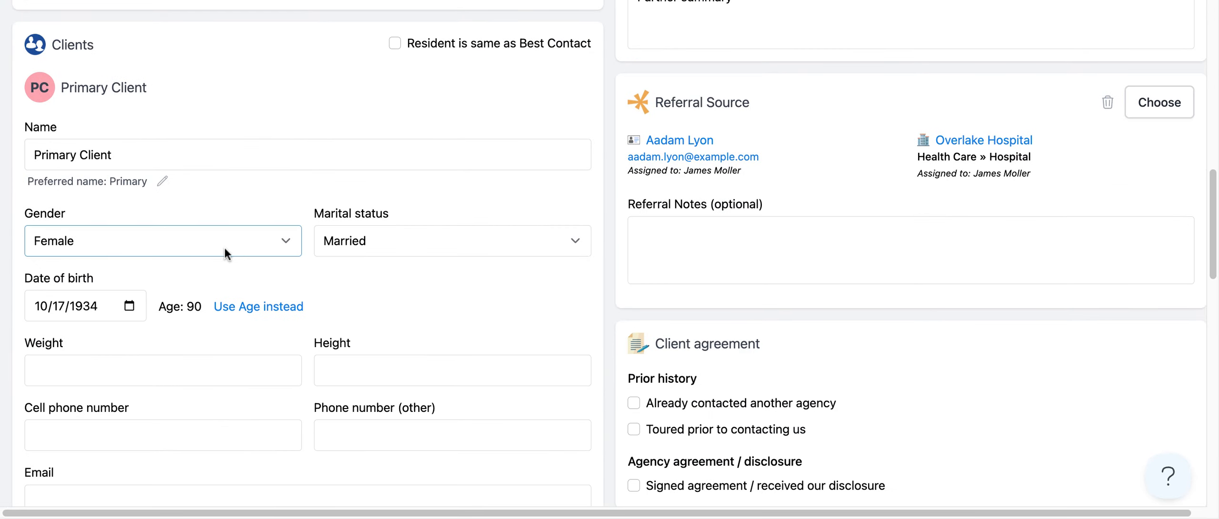
scroll(185, 176, "down", 3)
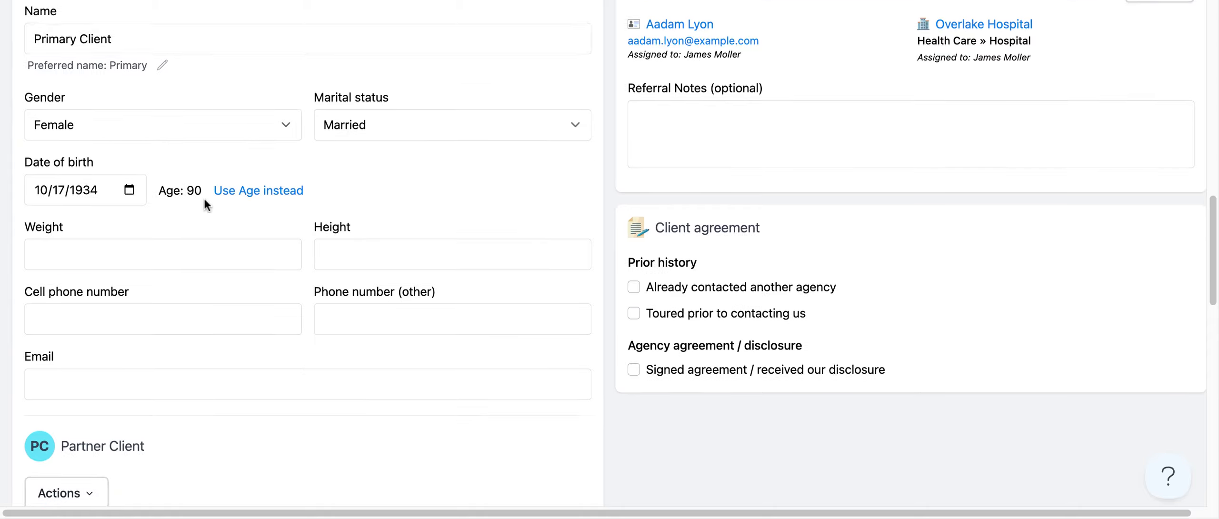
scroll(205, 229, "down", 5)
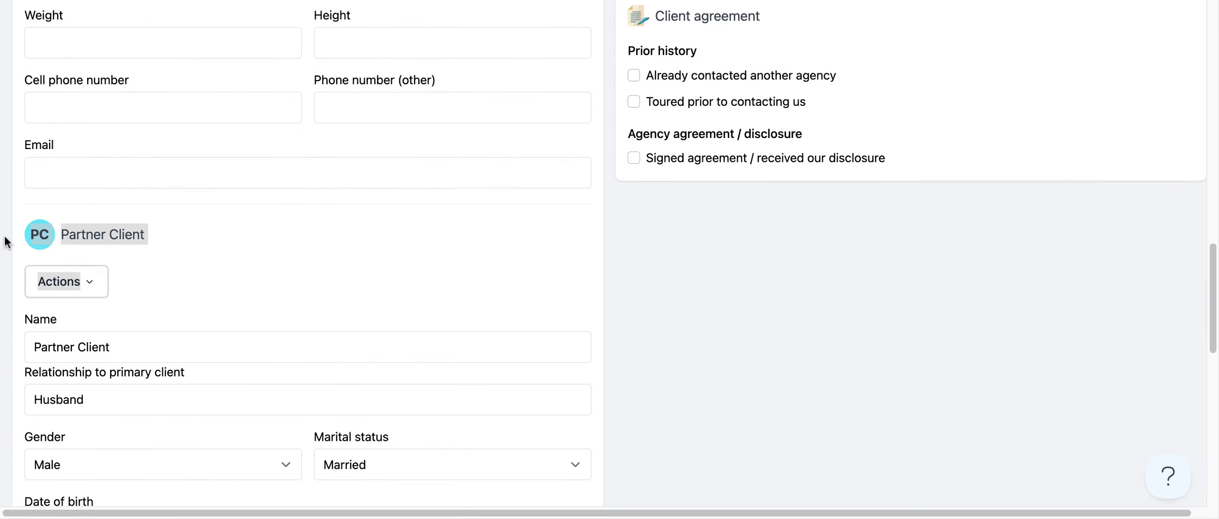
left_click(101, 286)
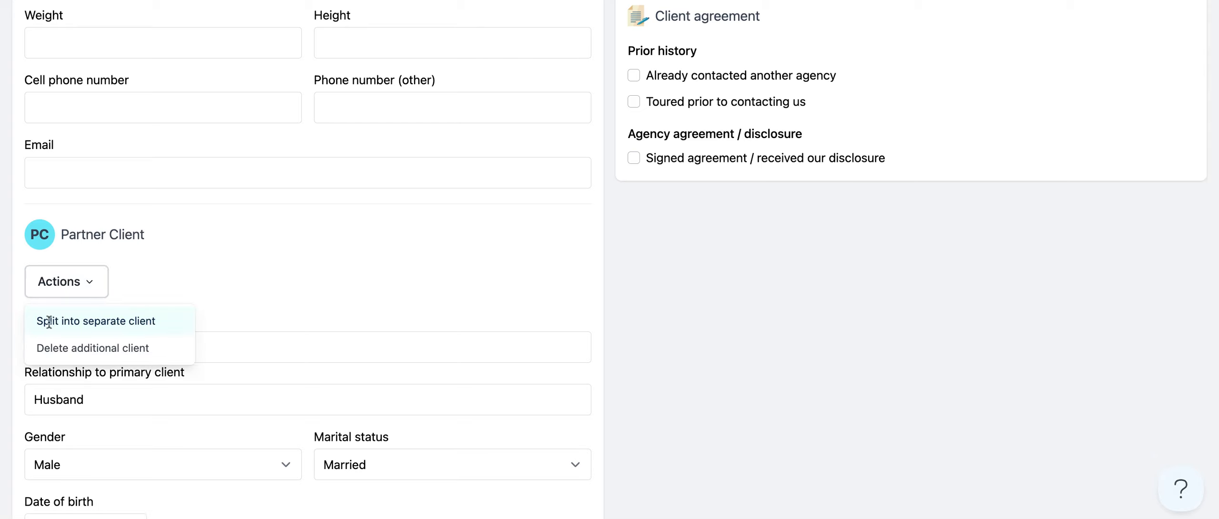
left_click(307, 261)
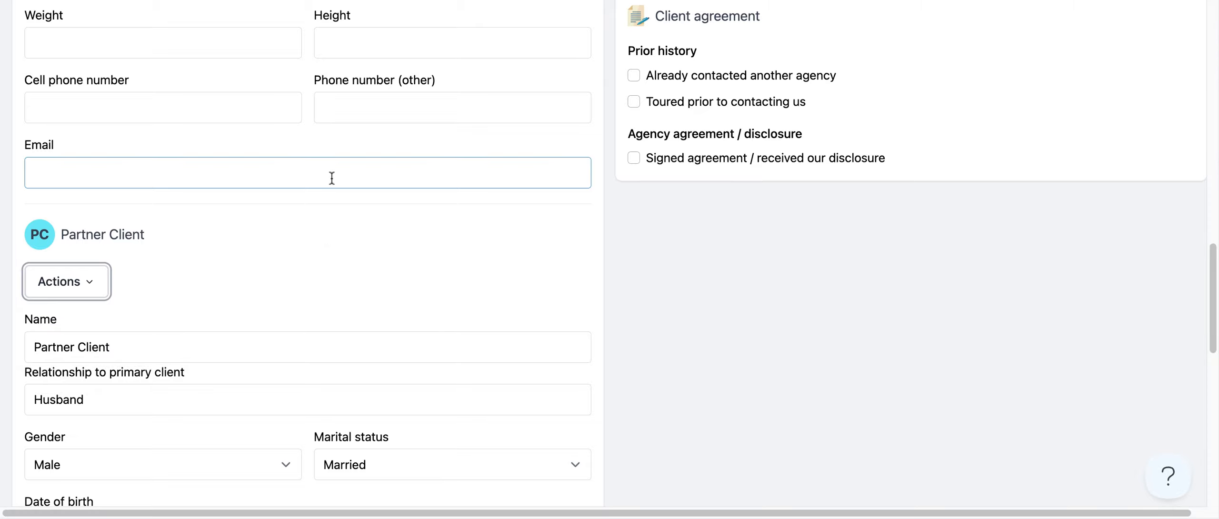
Examine the Interaction Notes and the separate Client Summary entries for the Primary Client and the Partner Client
scroll(332, 180, "up", 20)
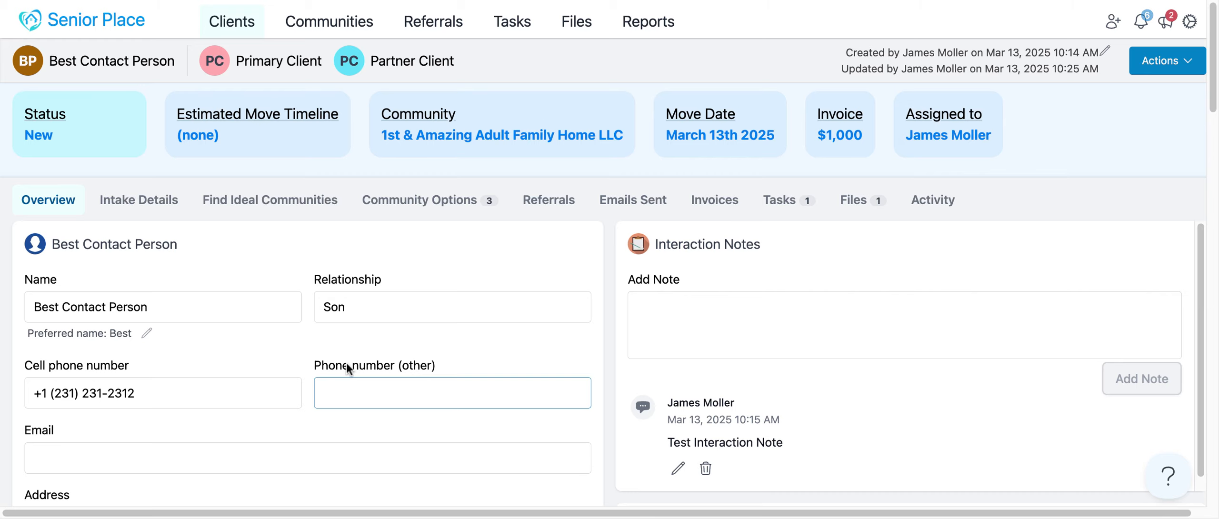
scroll(572, 253, "down", 5)
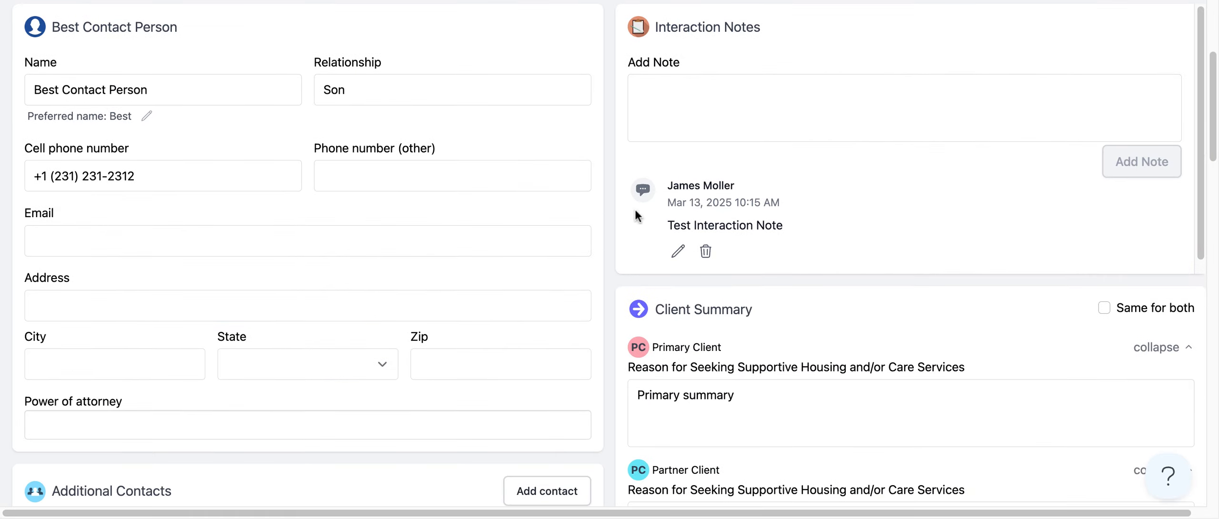
scroll(756, 233, "down", 1)
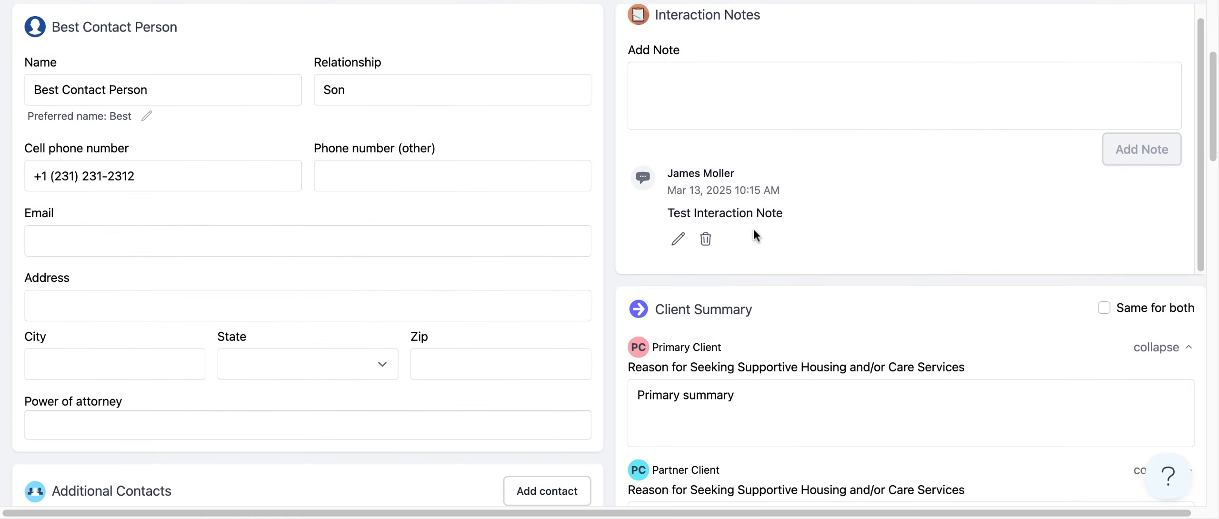
scroll(615, 310, "down", 4)
scroll(616, 309, "down", 3)
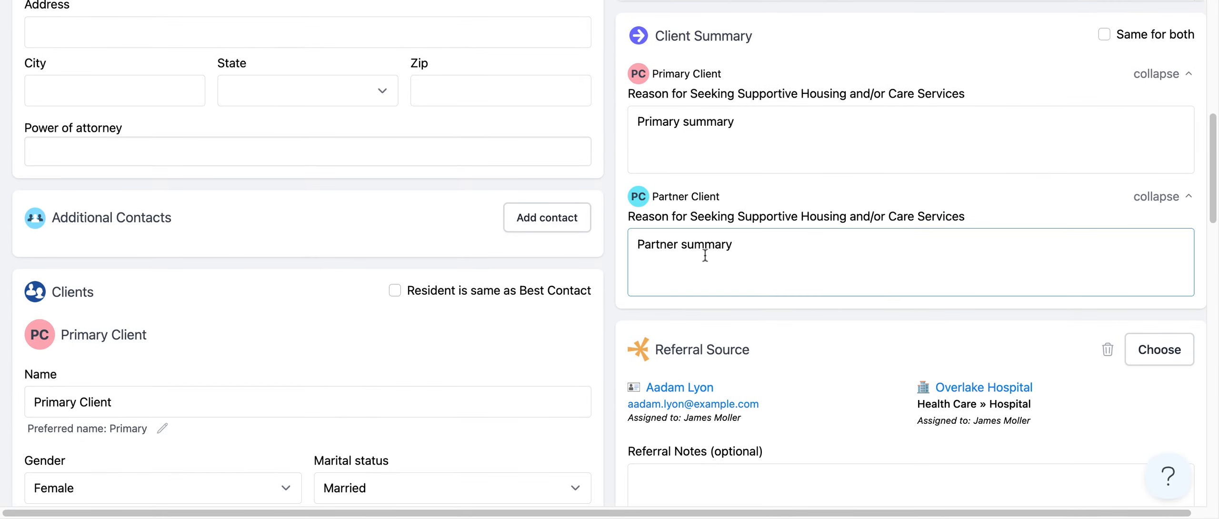
scroll(788, 135, "down", 3)
left_click_drag(785, 232, 637, 228)
scroll(350, 130, "up", 11)
scroll(286, 156, "up", 2)
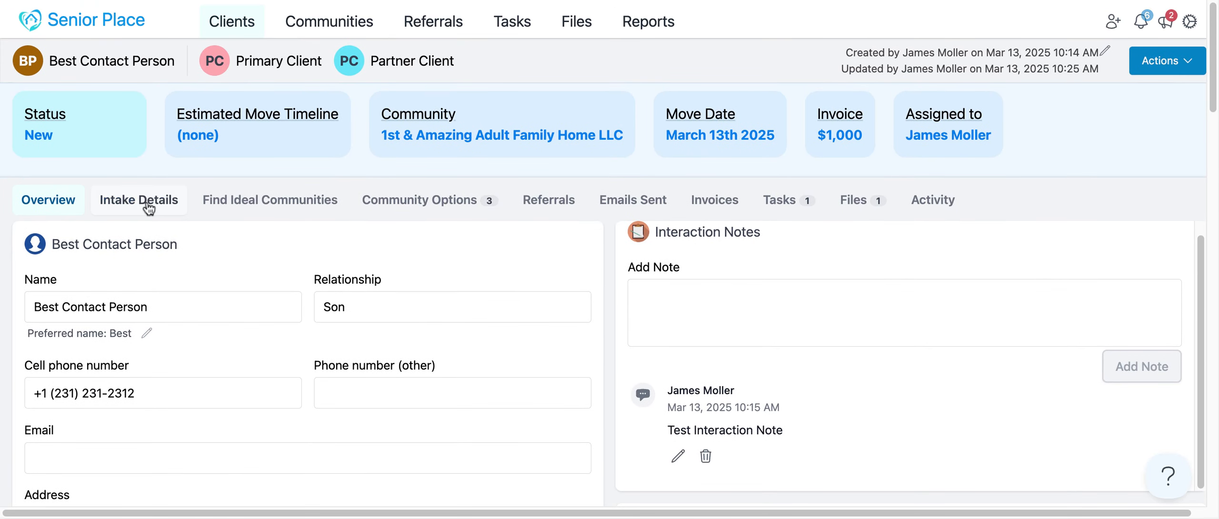
Examine the couple's Intake Details, comparing the Finances entries of the Primary Client and the Partner Client
left_click(138, 199)
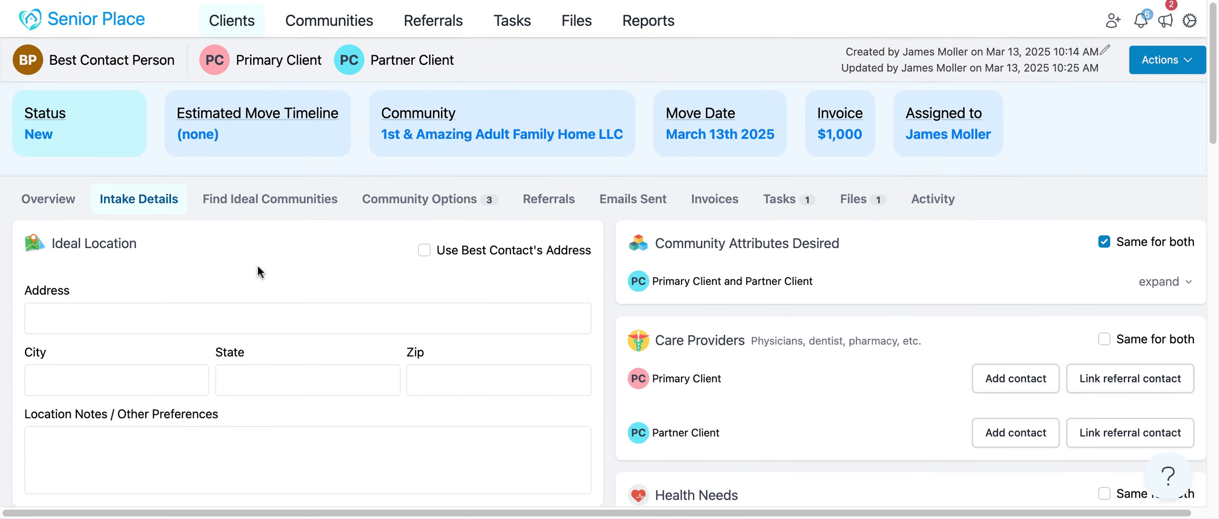
scroll(257, 267, "down", 6)
scroll(251, 281, "down", 6)
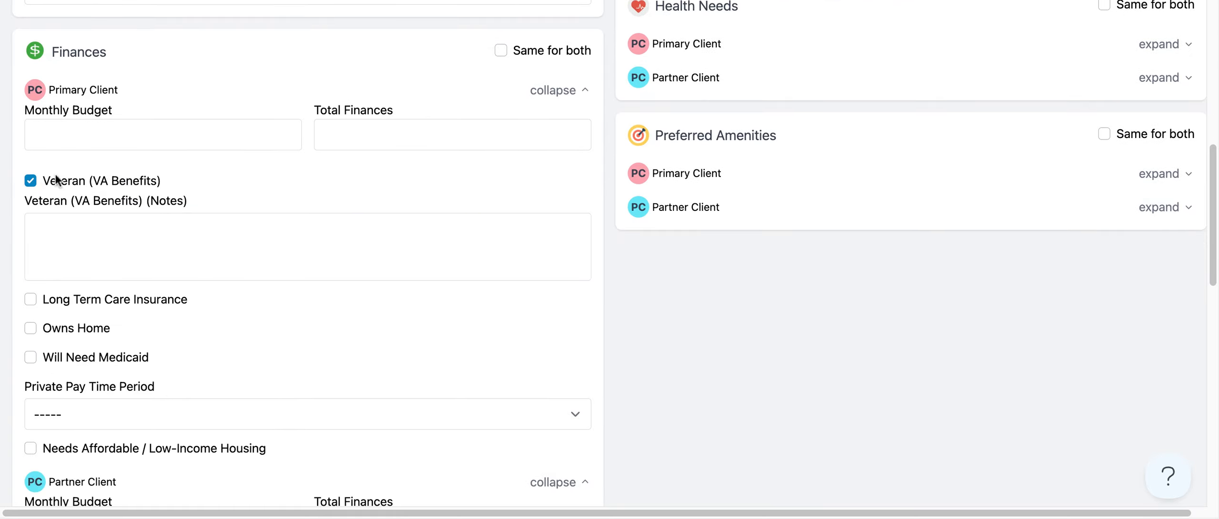
scroll(169, 323, "down", 4)
scroll(169, 323, "down", 3)
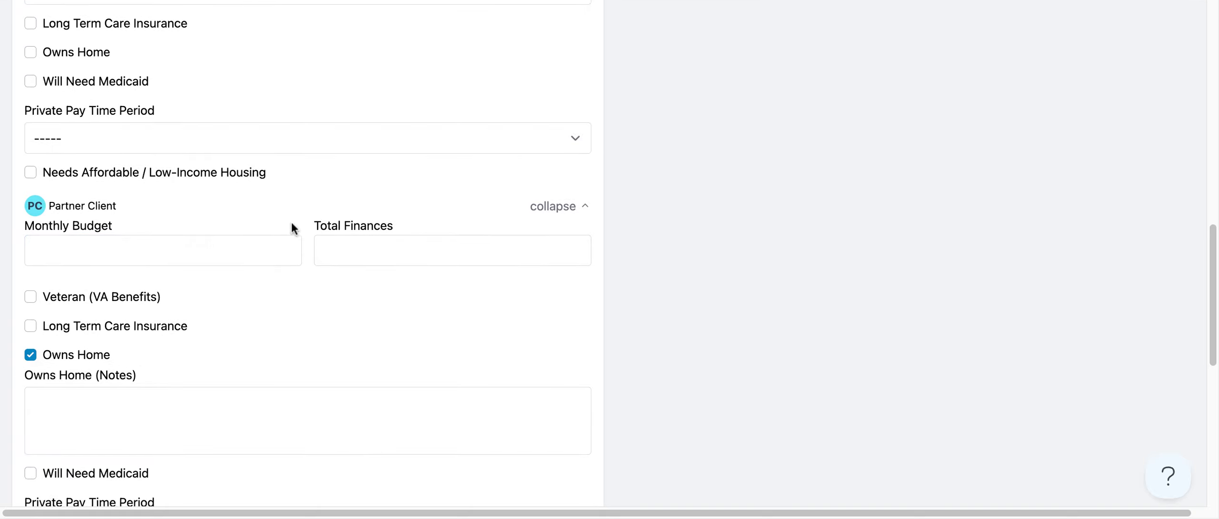
scroll(304, 210, "up", 20)
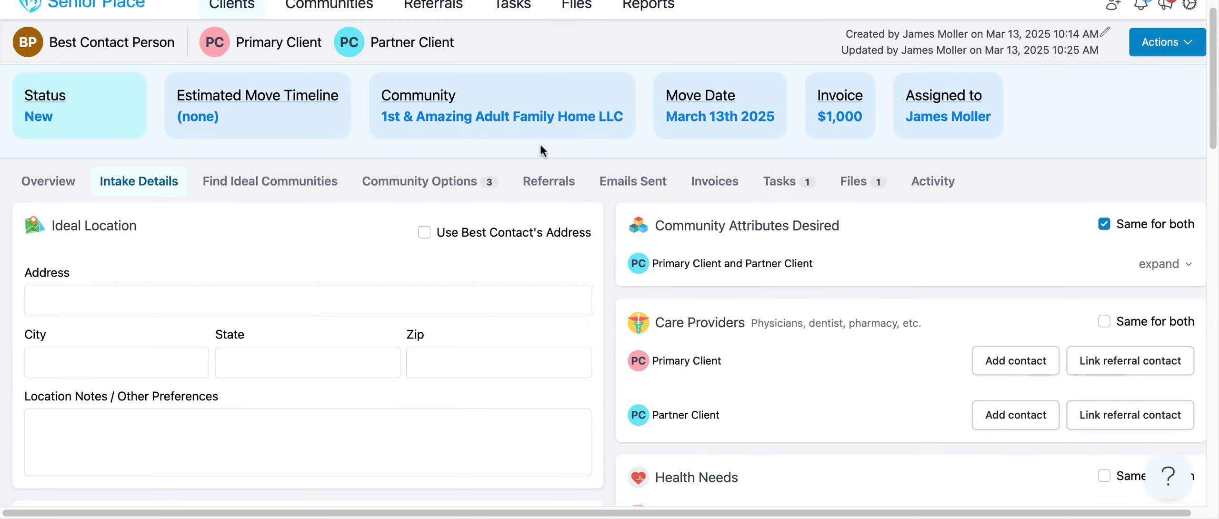
Review the record's Community Options, Referrals, Emails Sent, Invoices, Tasks and Files in turn
left_click(456, 183)
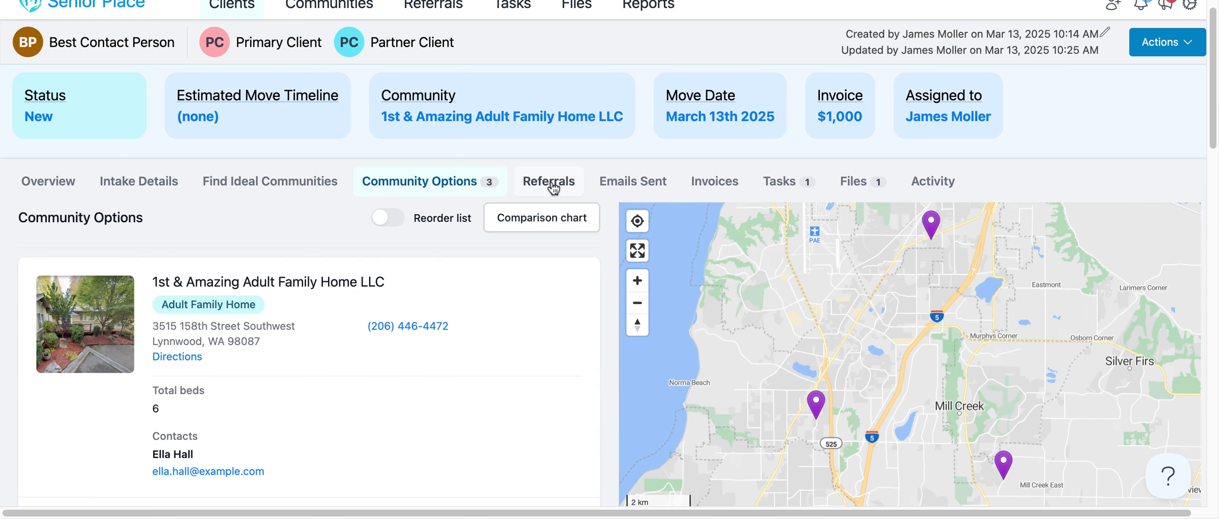
left_click(552, 185)
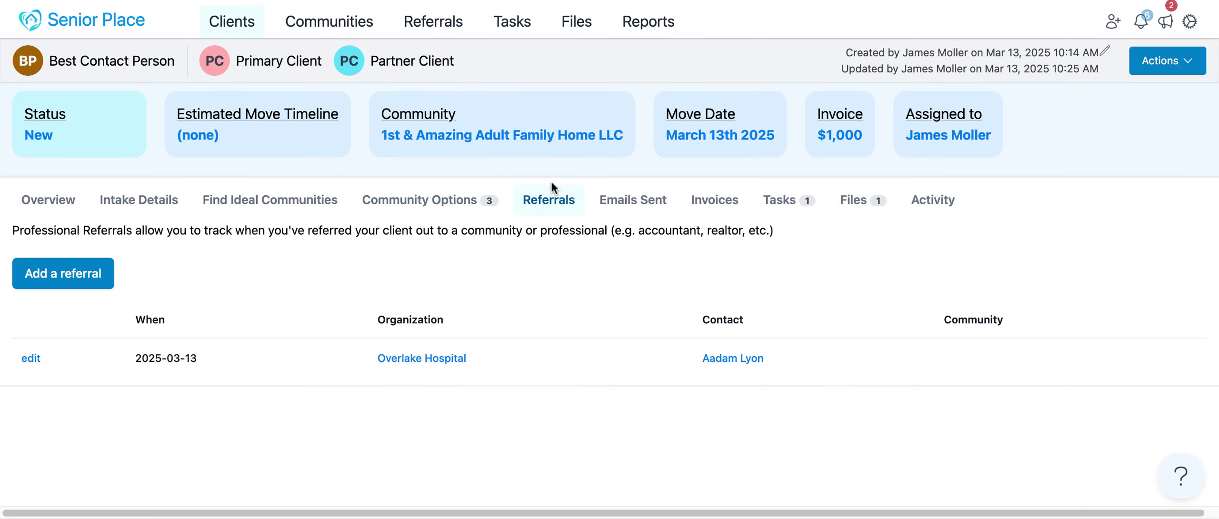
left_click(651, 215)
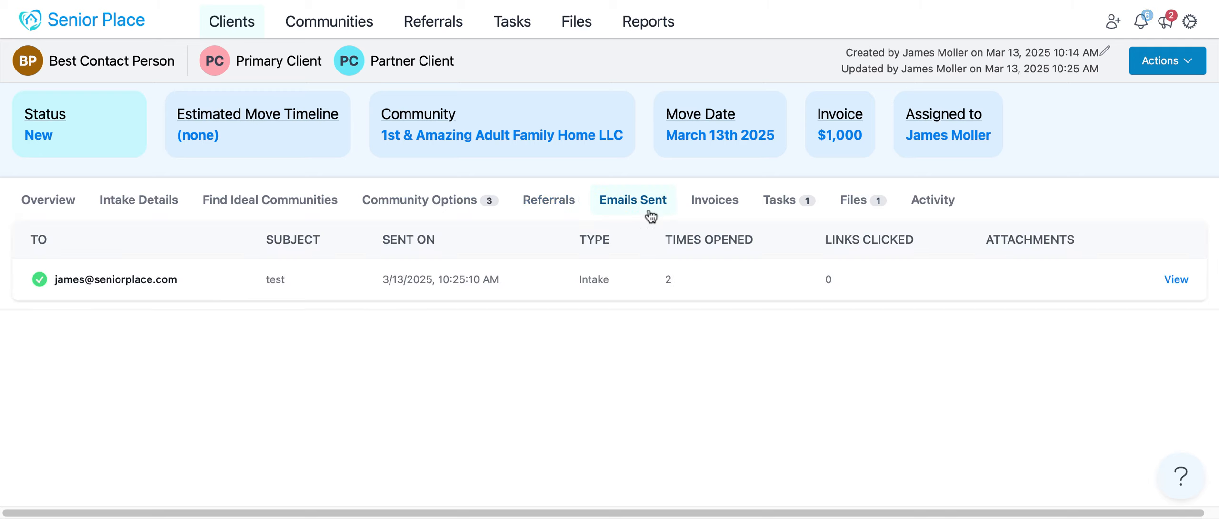
left_click(694, 205)
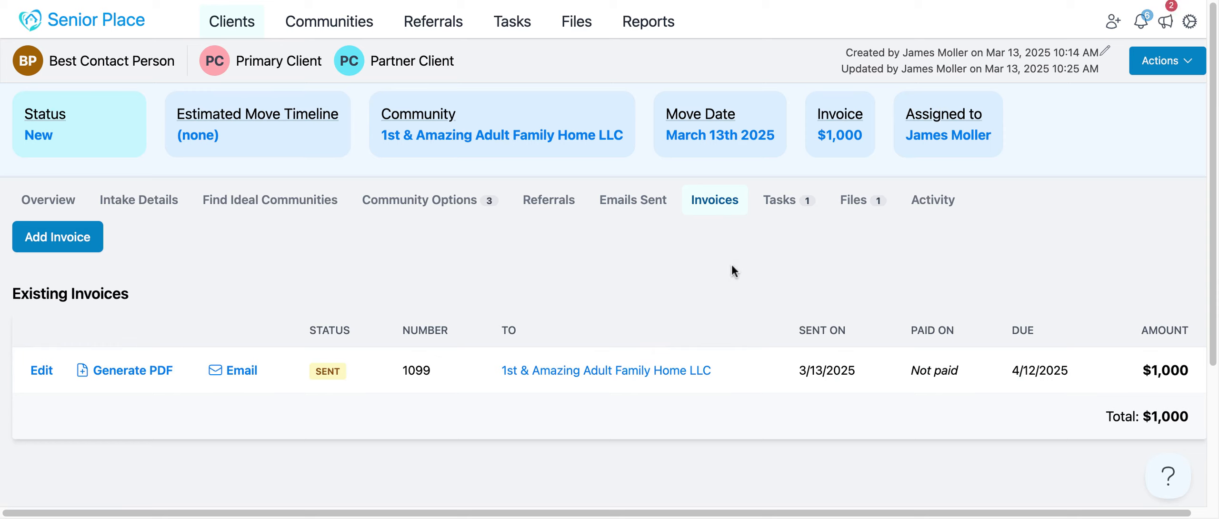
left_click(778, 210)
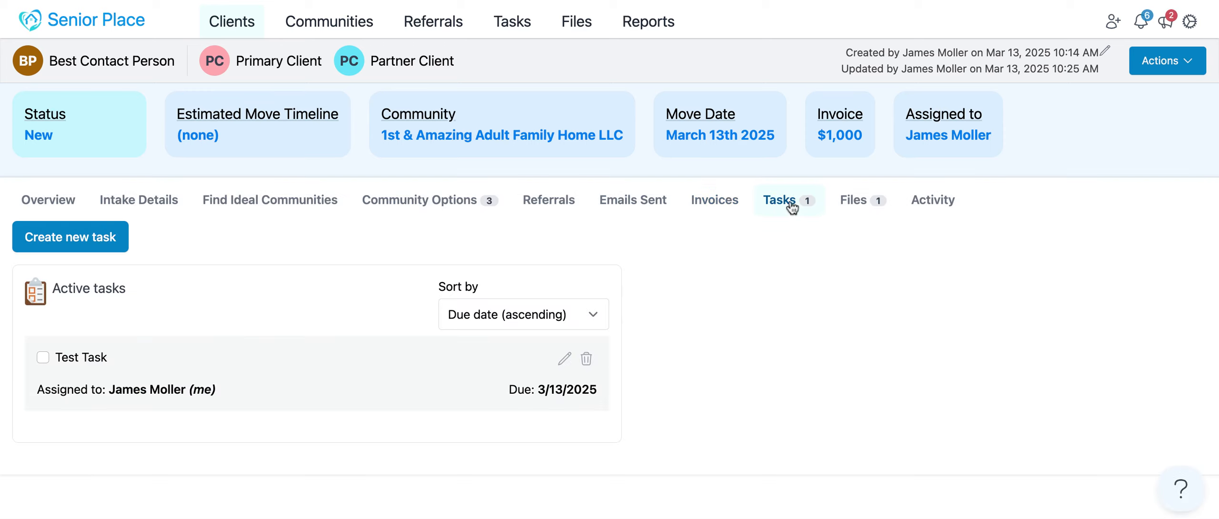
left_click(877, 206)
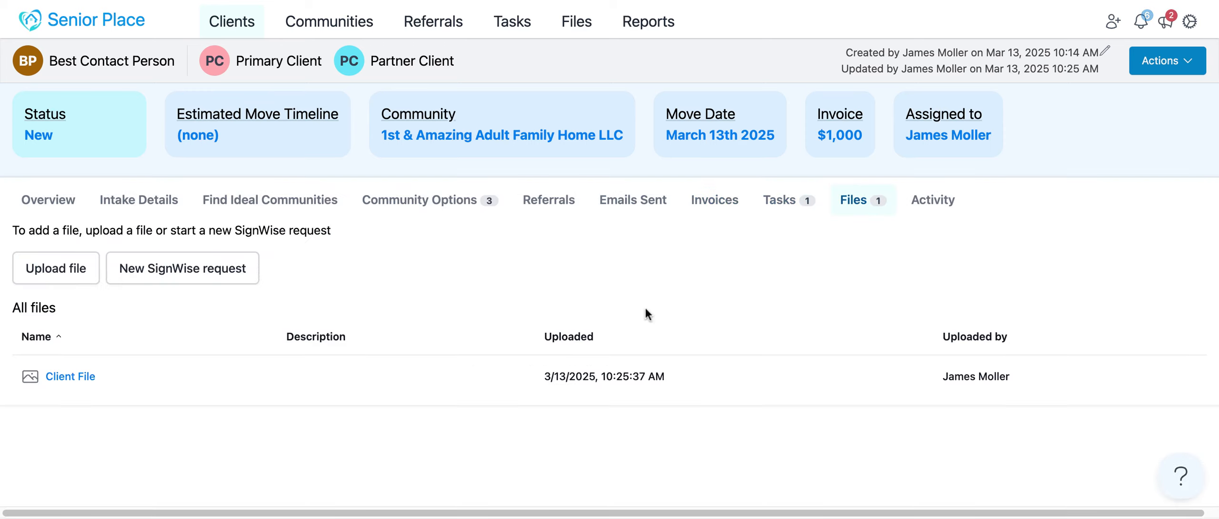
Split the additional Partner Client from the couple's overview into a separate client record and confirm the irreversible split
left_click(32, 204)
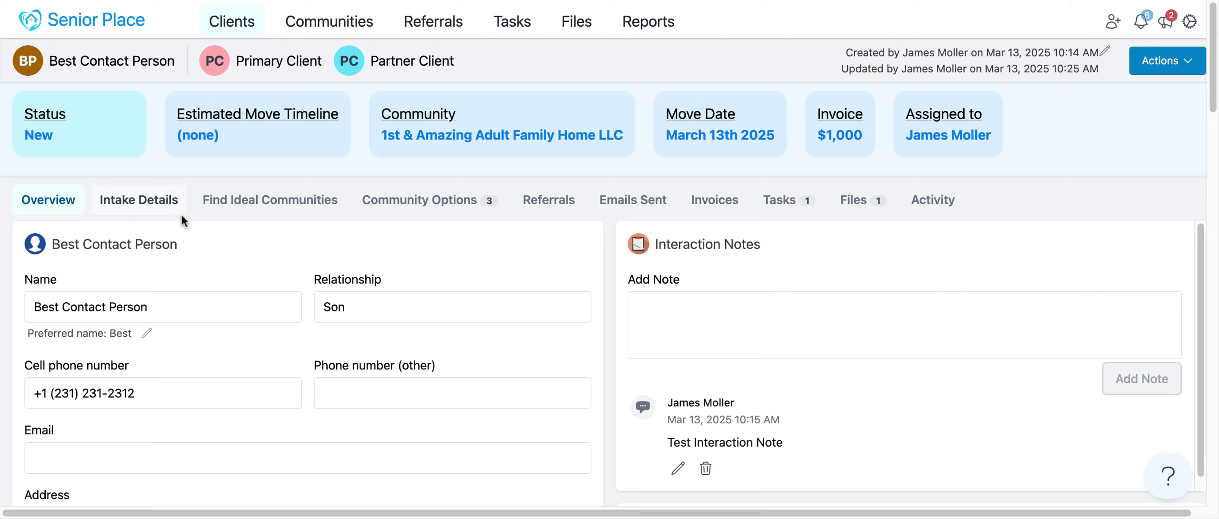
scroll(183, 215, "down", 2)
scroll(219, 224, "down", 15)
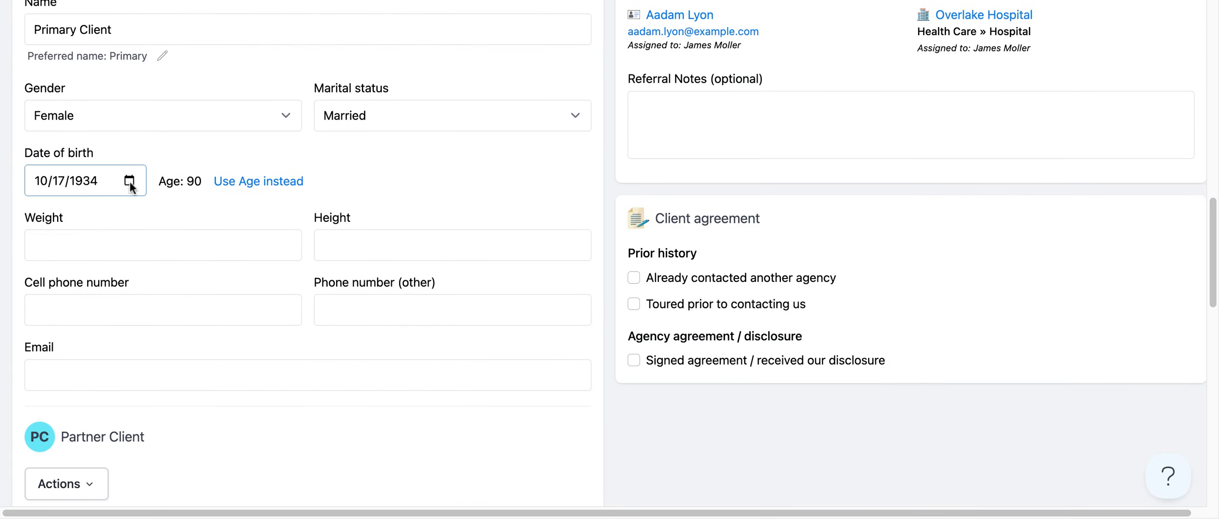
scroll(138, 247, "down", 5)
scroll(137, 267, "down", 1)
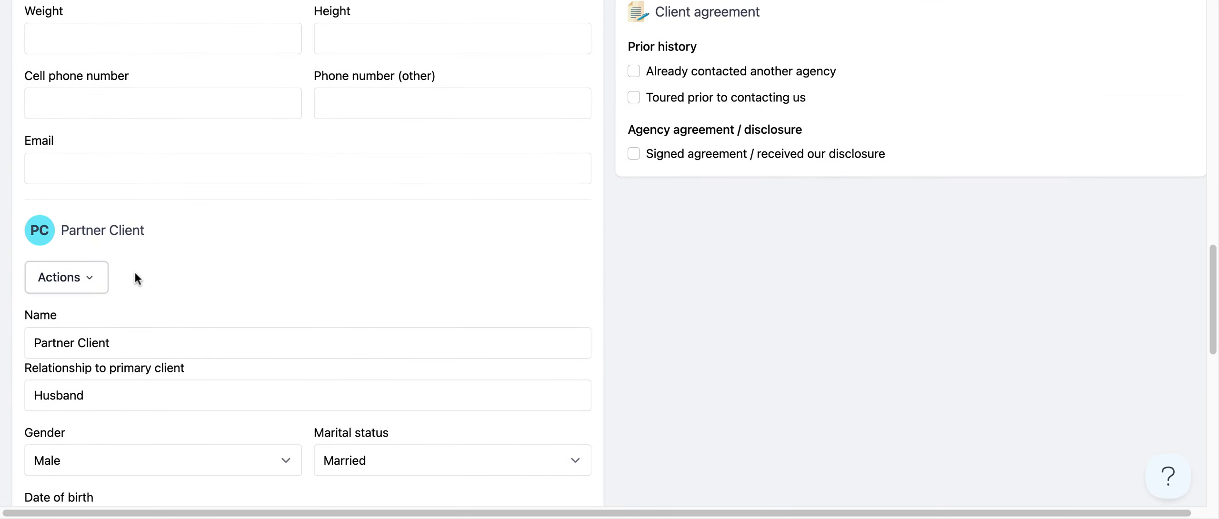
left_click(87, 280)
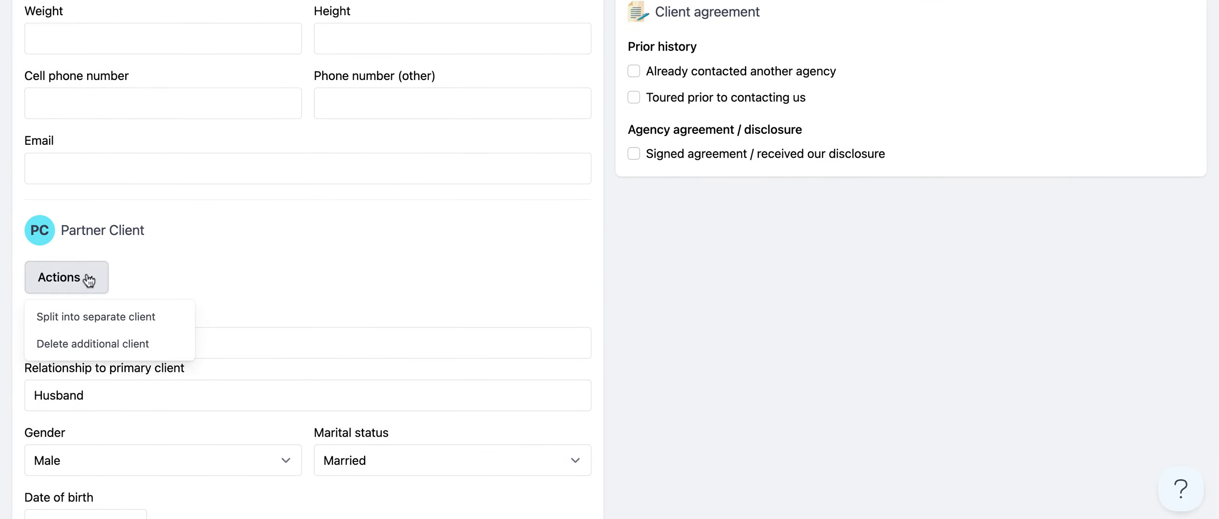
left_click(99, 317)
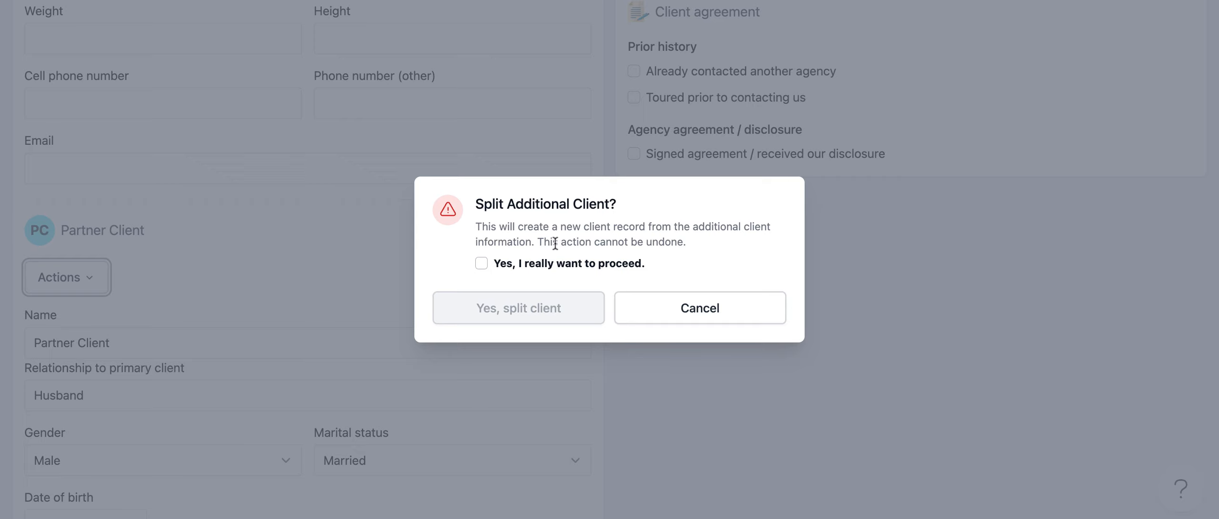
left_click(550, 262)
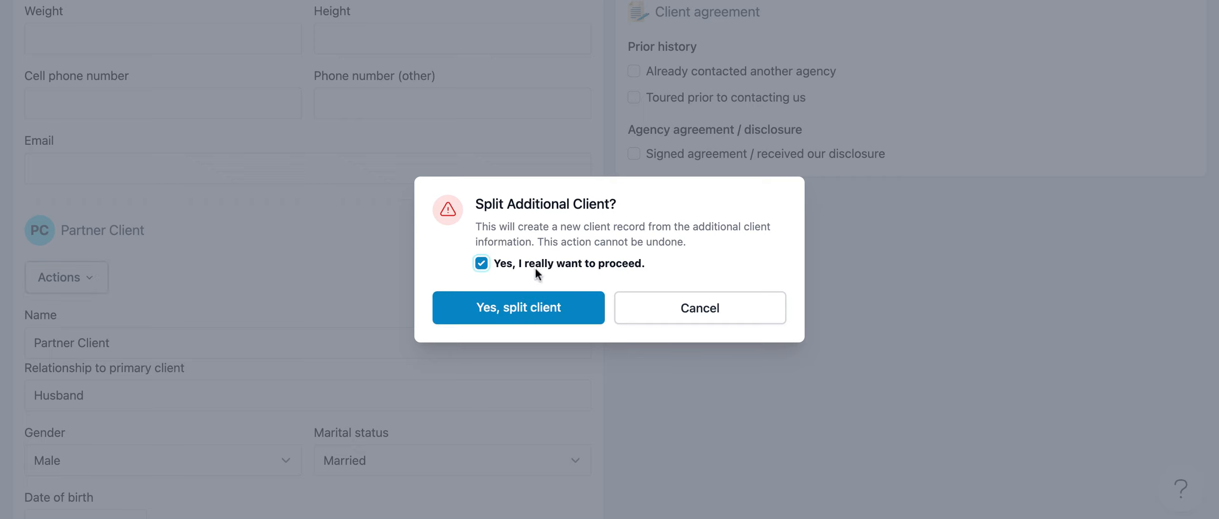
left_click(518, 305)
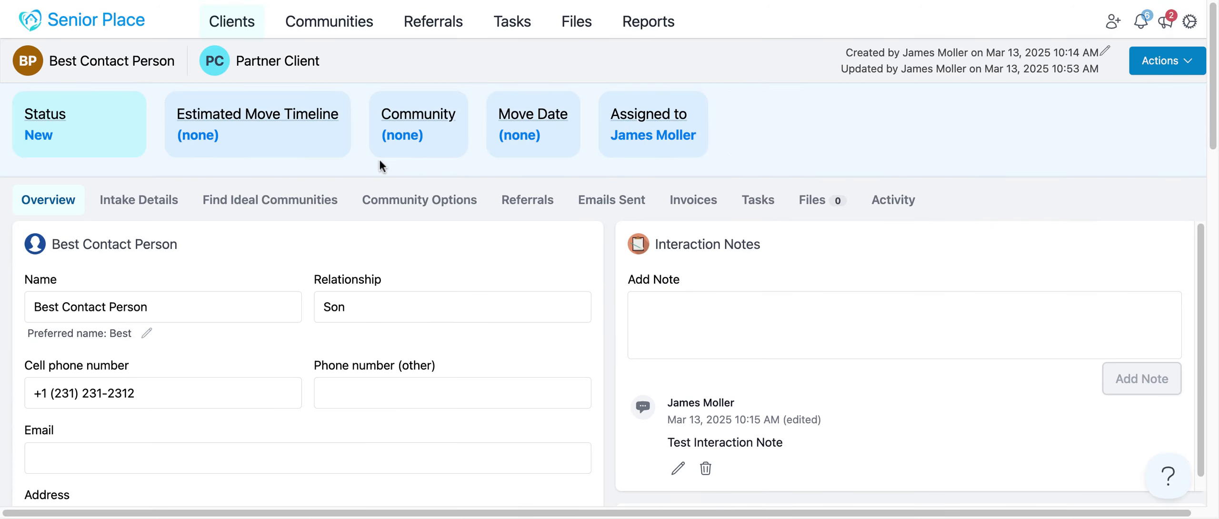
Examine the New stage of the client pipeline for the separate Partner Client and Primary Client cards
left_click(229, 34)
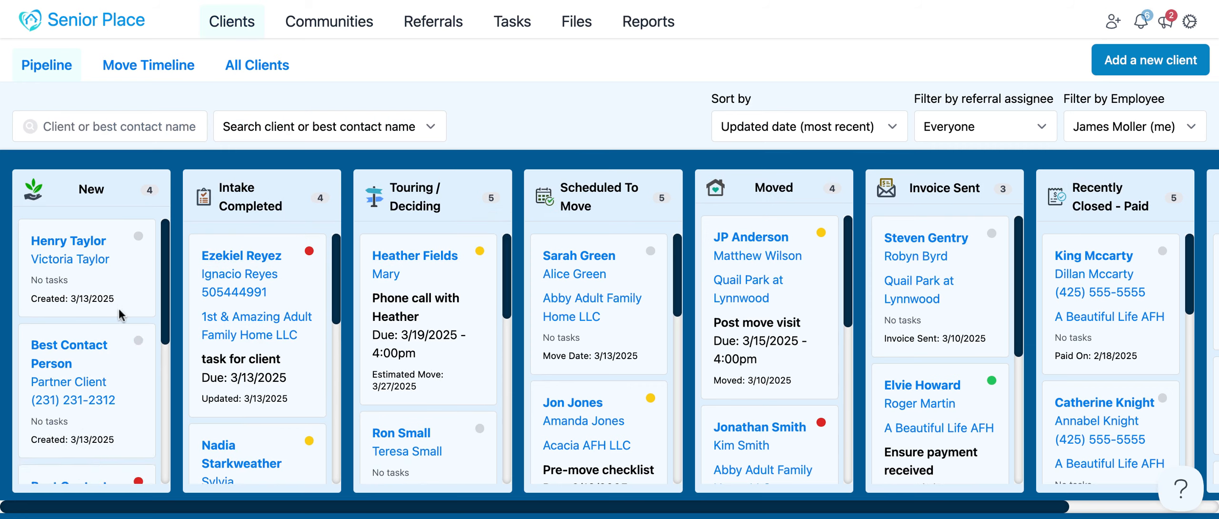
scroll(119, 314, "down", 2)
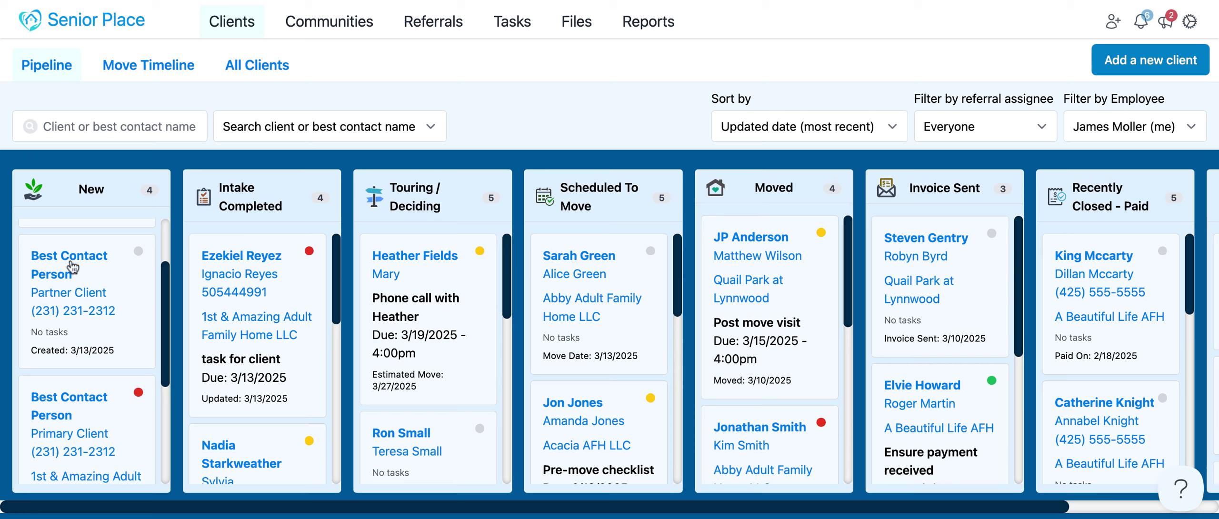
scroll(95, 362, "down", 1)
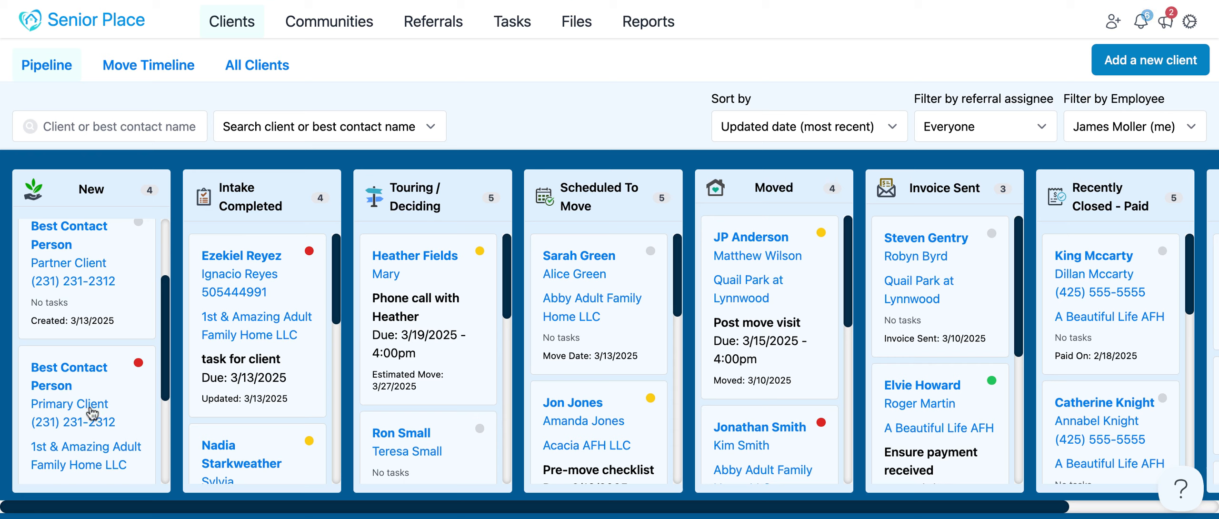
scroll(92, 414, "up", 2)
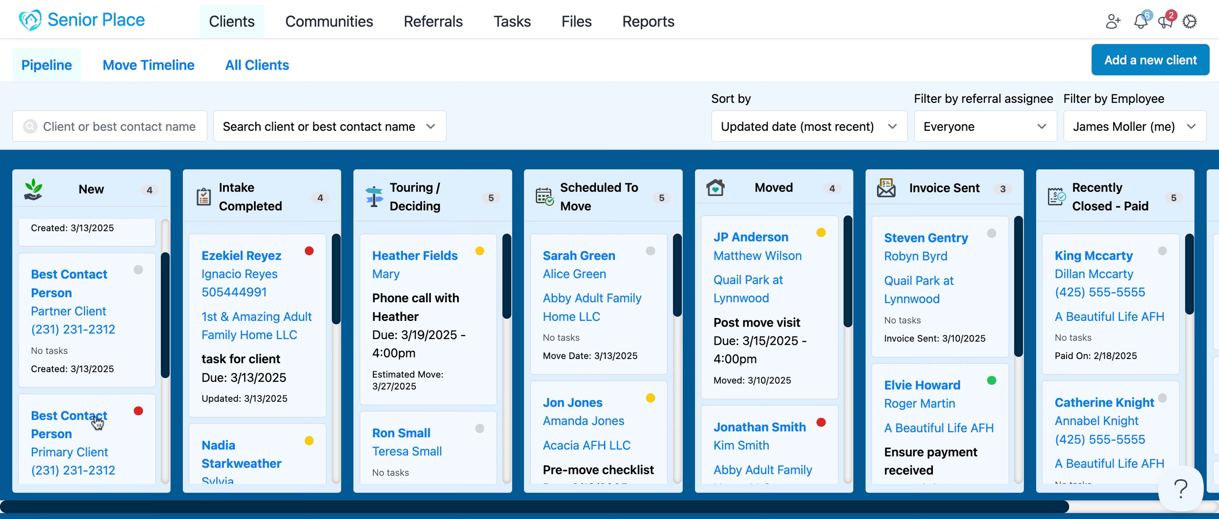